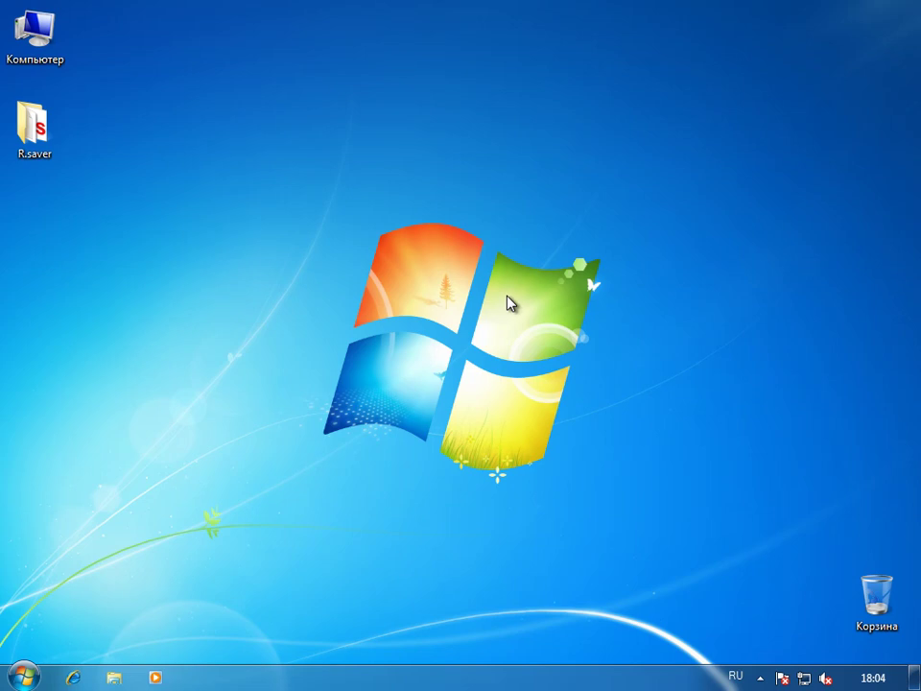
- Launch the r.saver application from the R.saver desktop folder, close the folder window and reposition the program window
double_click(35, 129)
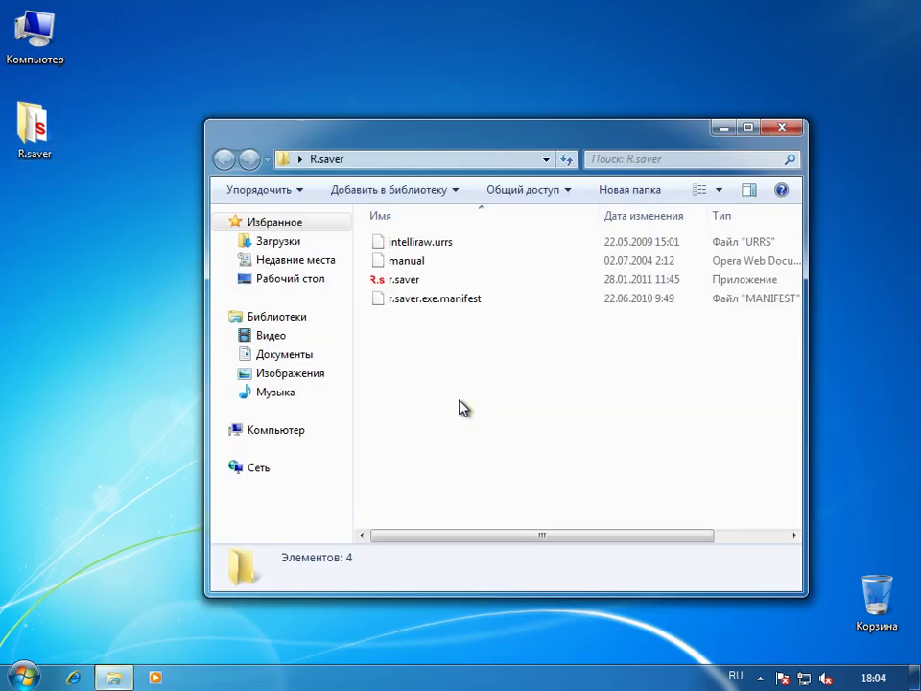
mouse_move(452, 300)
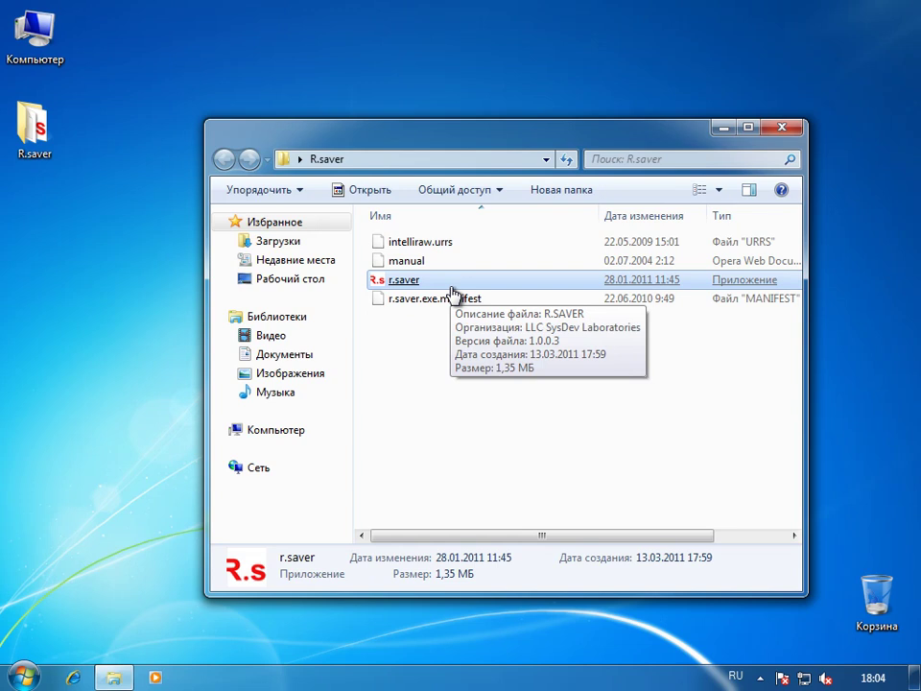
left_click(452, 291)
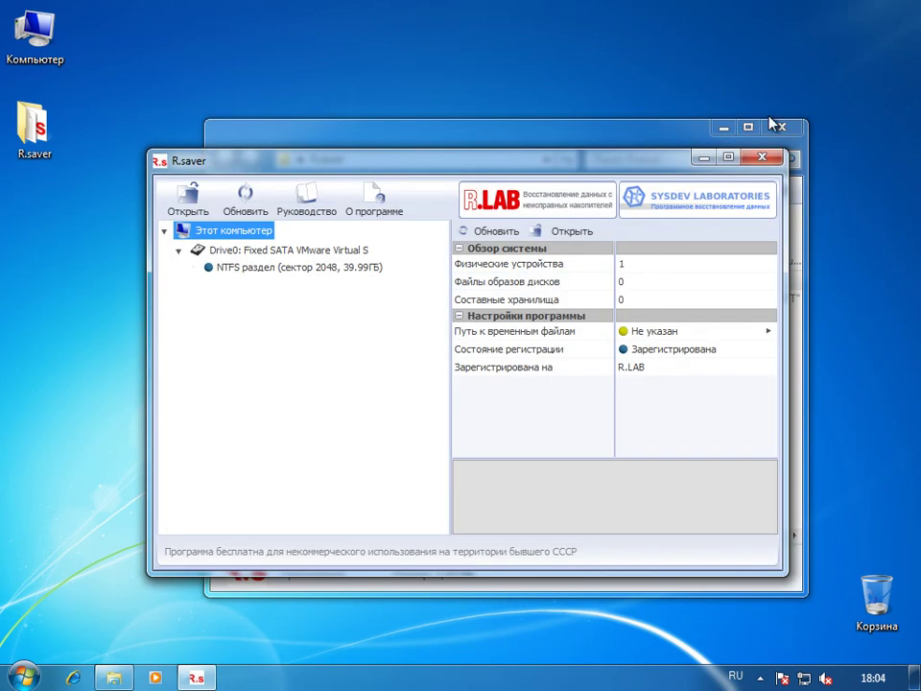
left_click(782, 130)
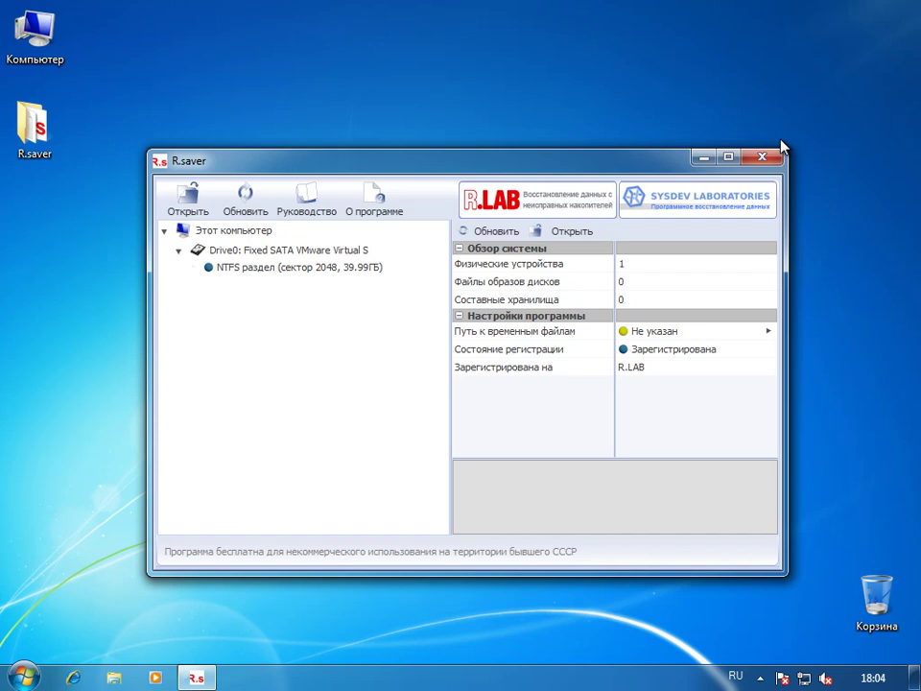
left_click_drag(632, 164, 679, 161)
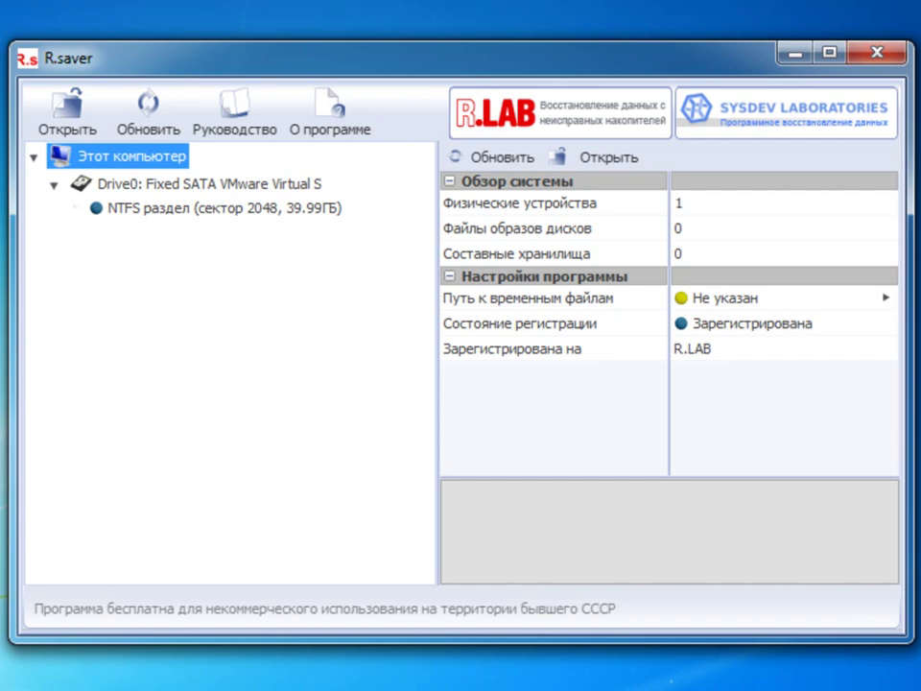
- Review the details of "Этот компьютер", Drive0 and its NTFS partition, and refresh the device list
left_click(66, 158)
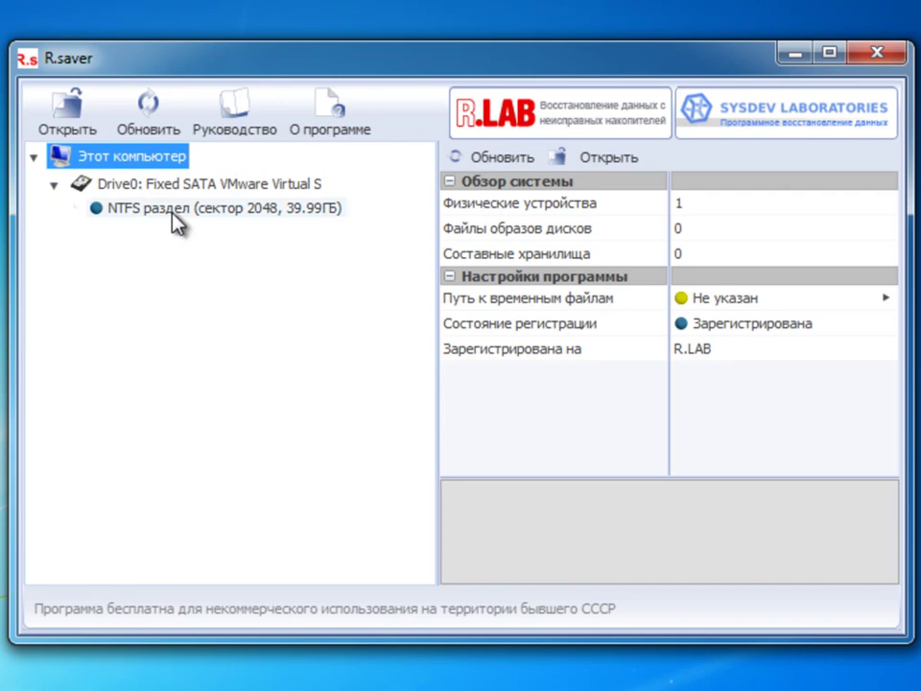
left_click(192, 185)
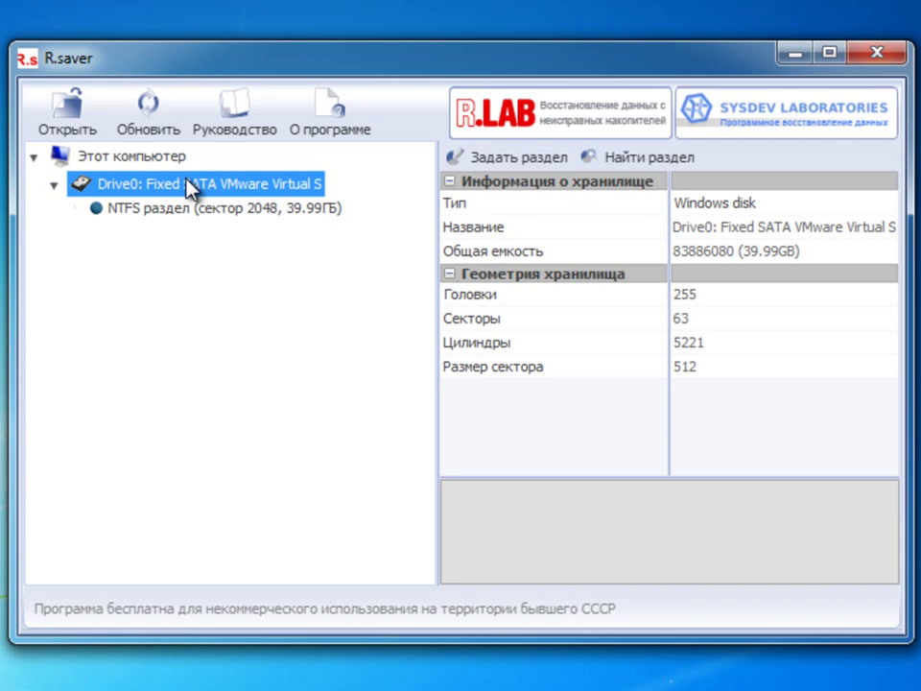
left_click(257, 211)
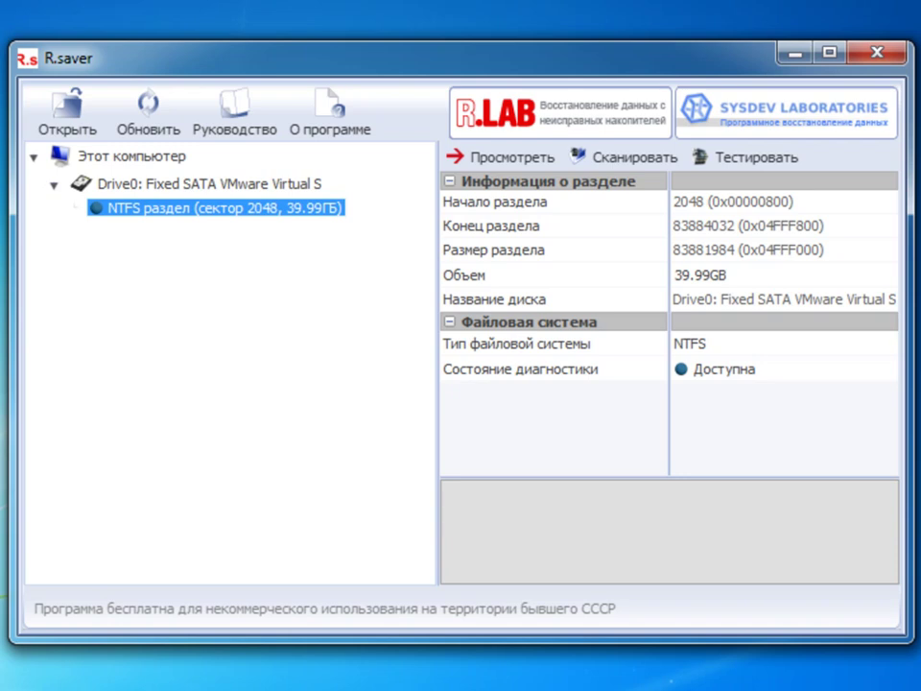
left_click(144, 104)
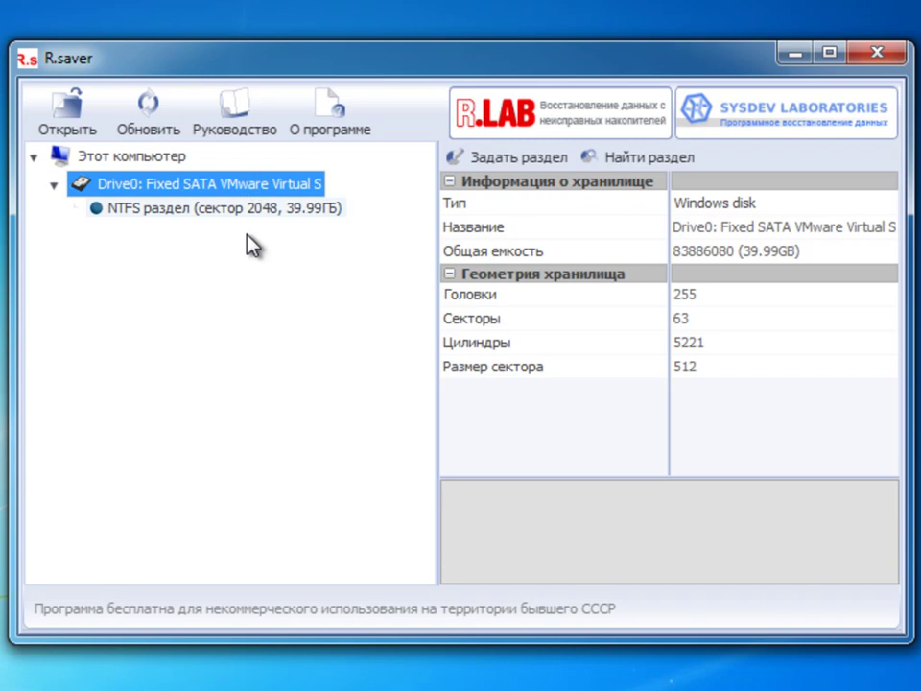
- Search Drive0 for lost partitions, stop the scan early and close the search without using or saving any found partitions
left_click(646, 158)
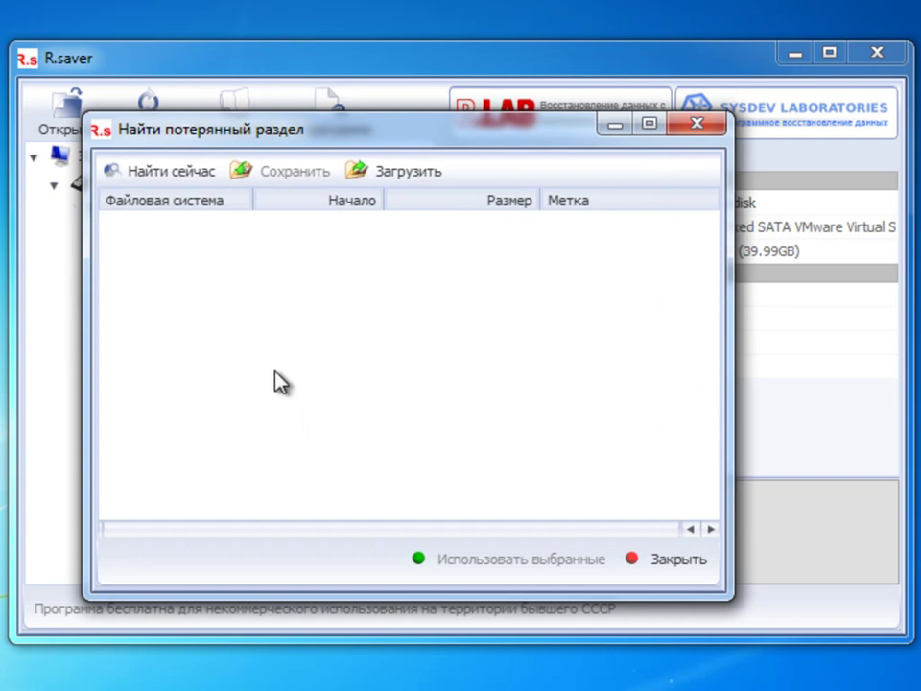
left_click(161, 169)
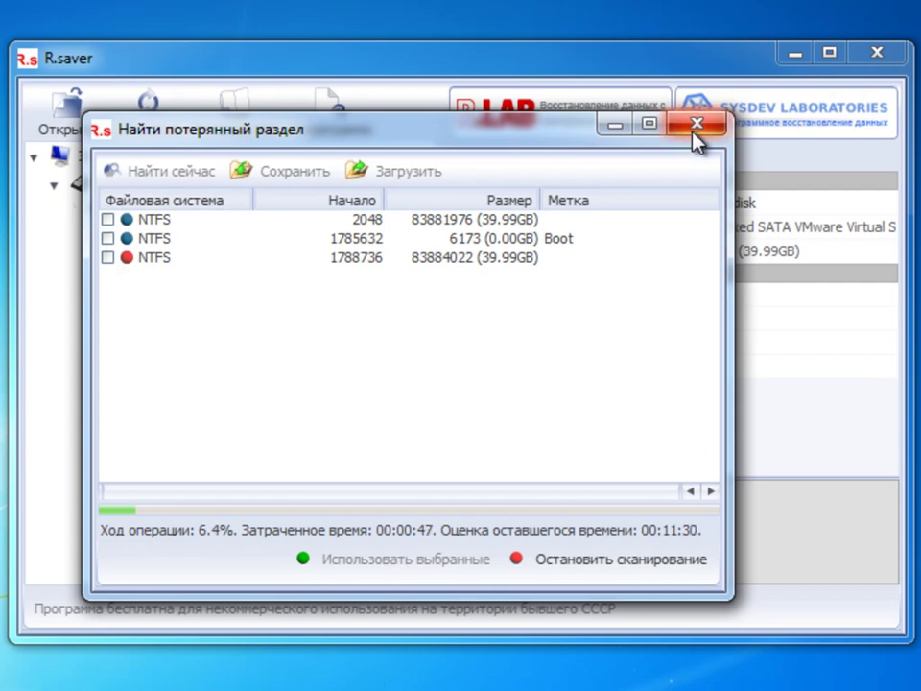
left_click(595, 562)
left_click(676, 562)
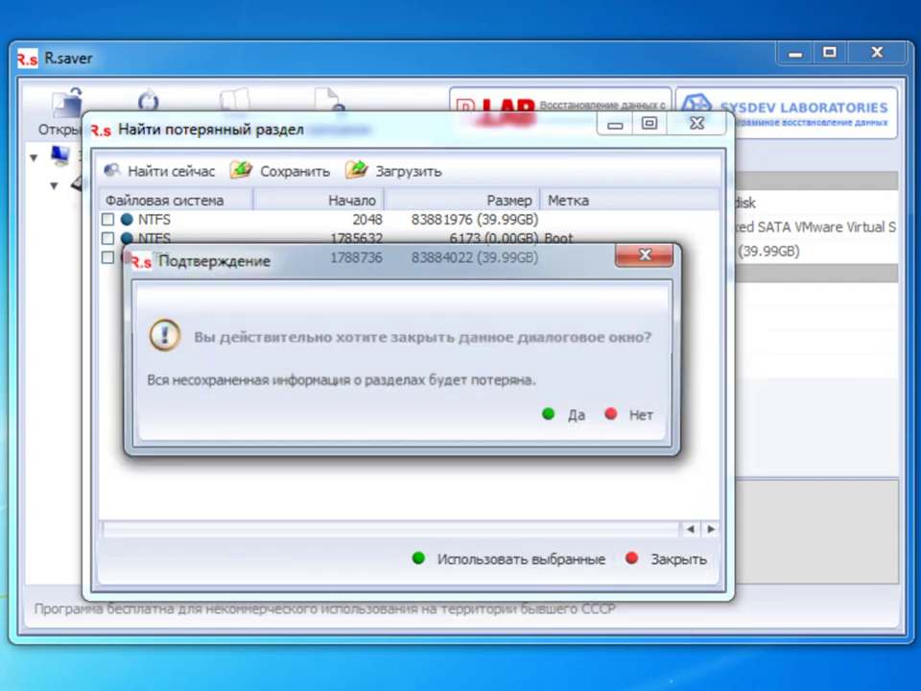
left_click(549, 416)
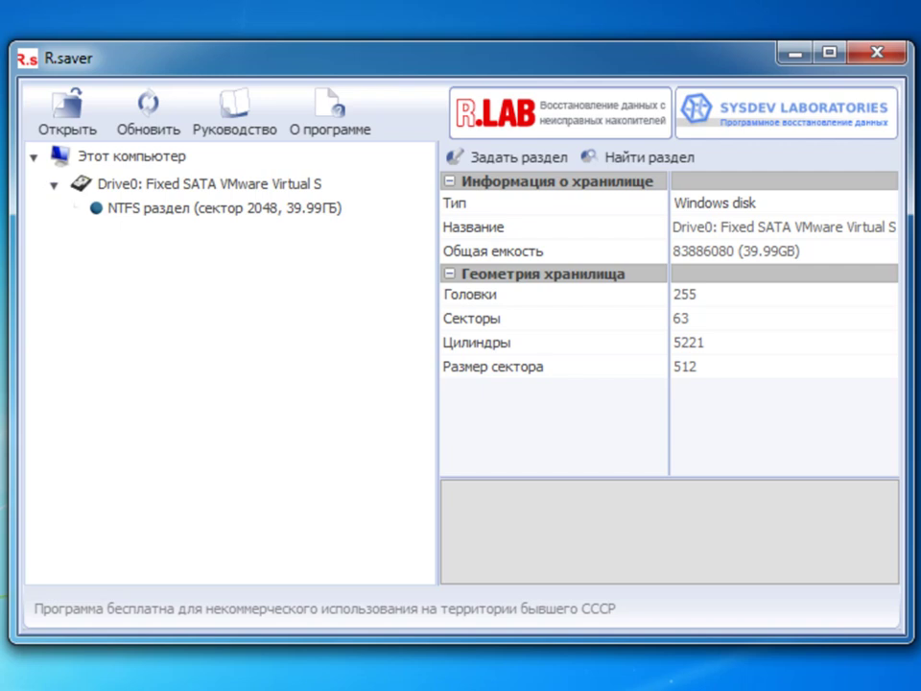
- Browse the file system of Drive0's NTFS partition, going back to the partition list once and reopening the partition's contents
left_click(165, 186)
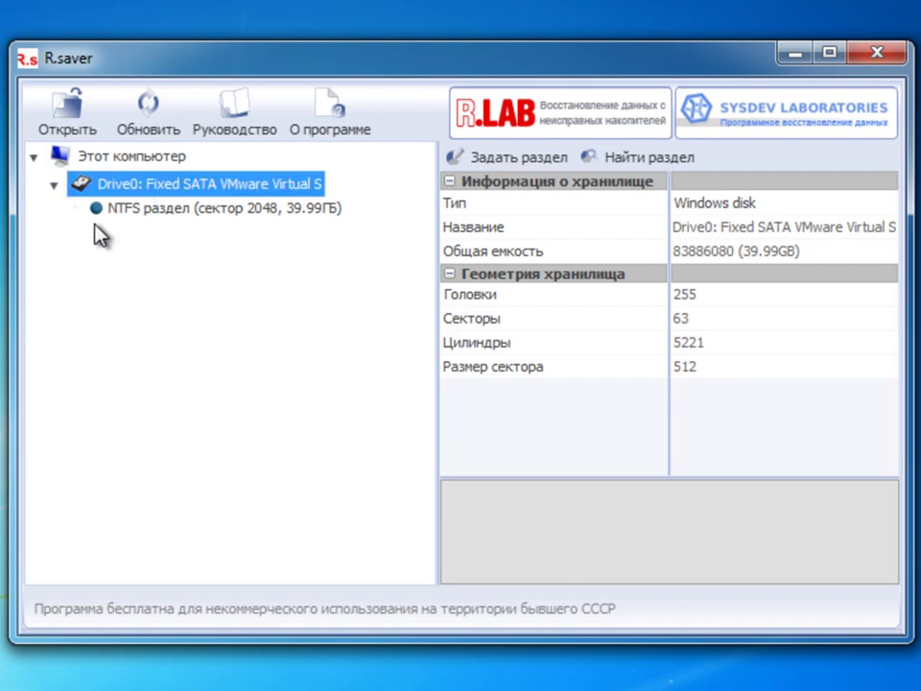
left_click(198, 210)
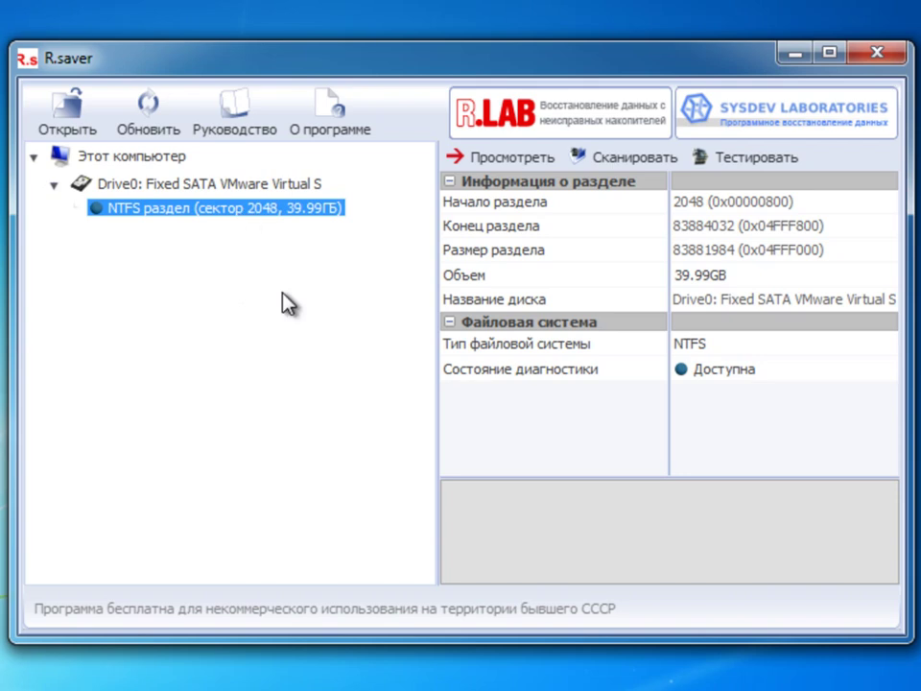
left_click(493, 158)
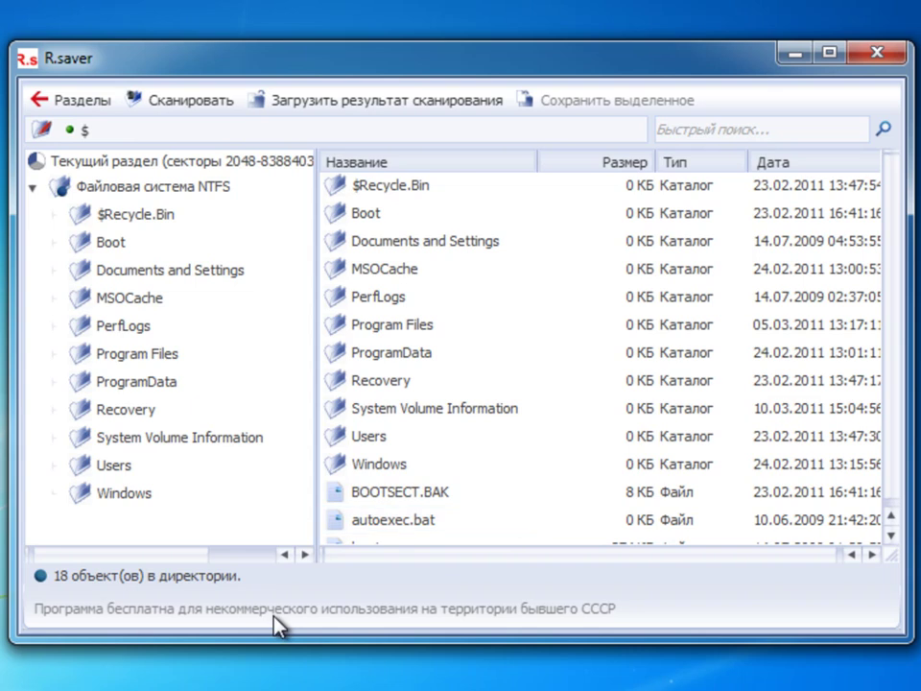
left_click(66, 102)
left_click(220, 207)
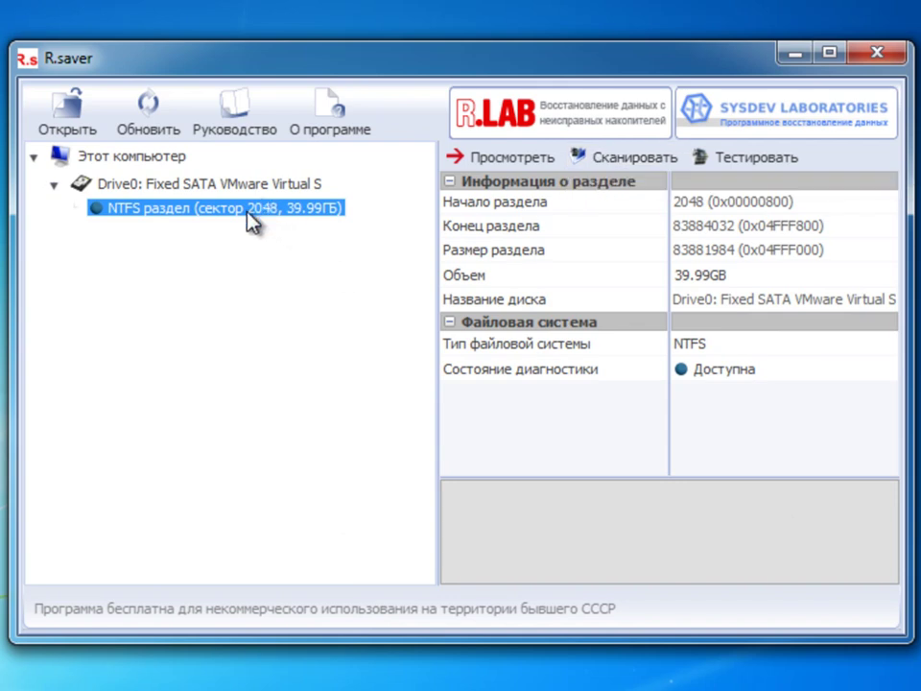
left_click(507, 158)
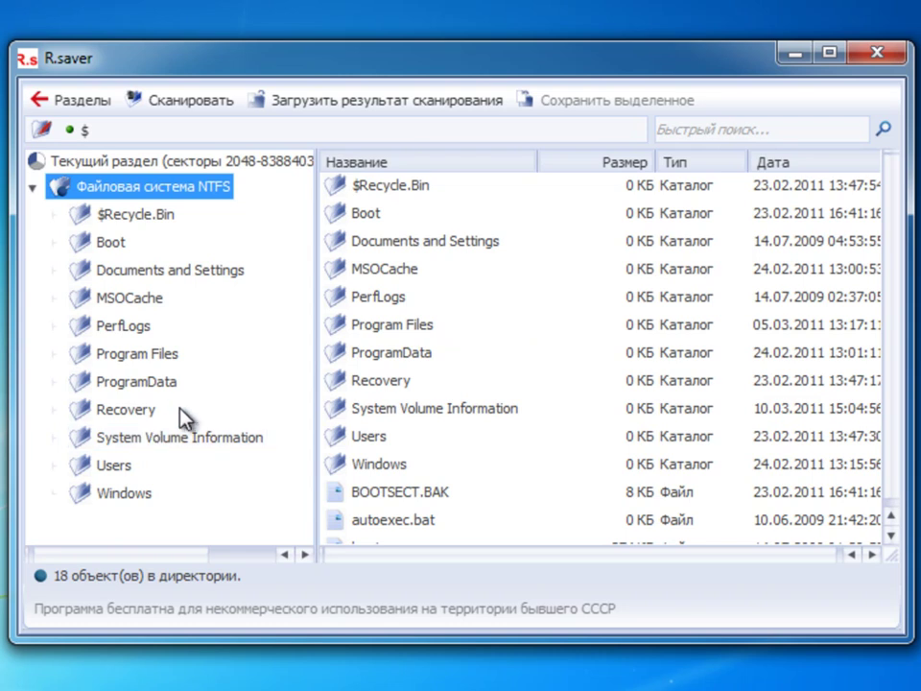
- Examine the actions available for the MSOCache folder, including copying it to another location, without choosing any
left_click(409, 276)
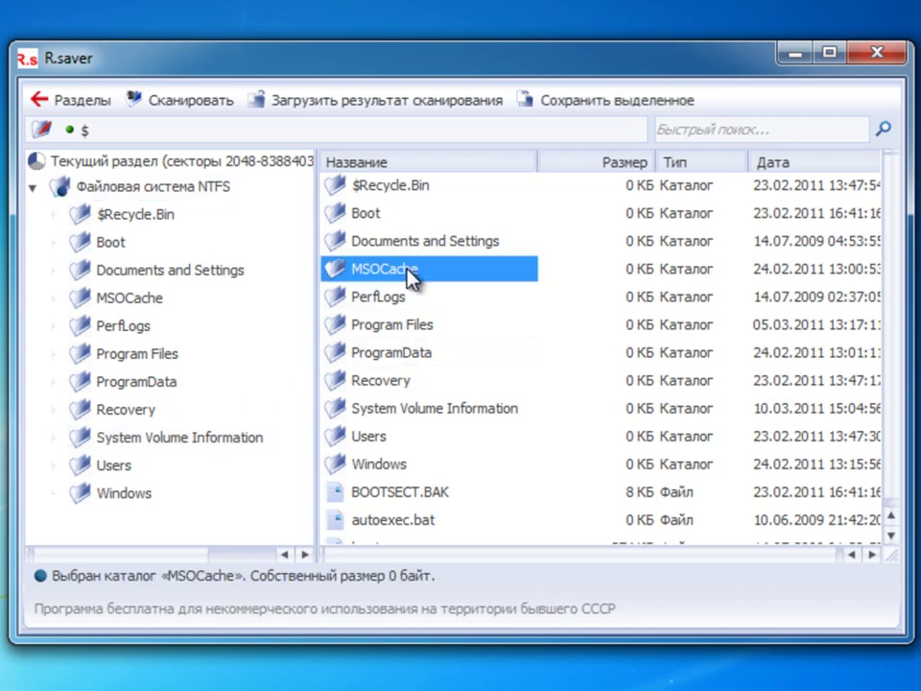
right_click(397, 280)
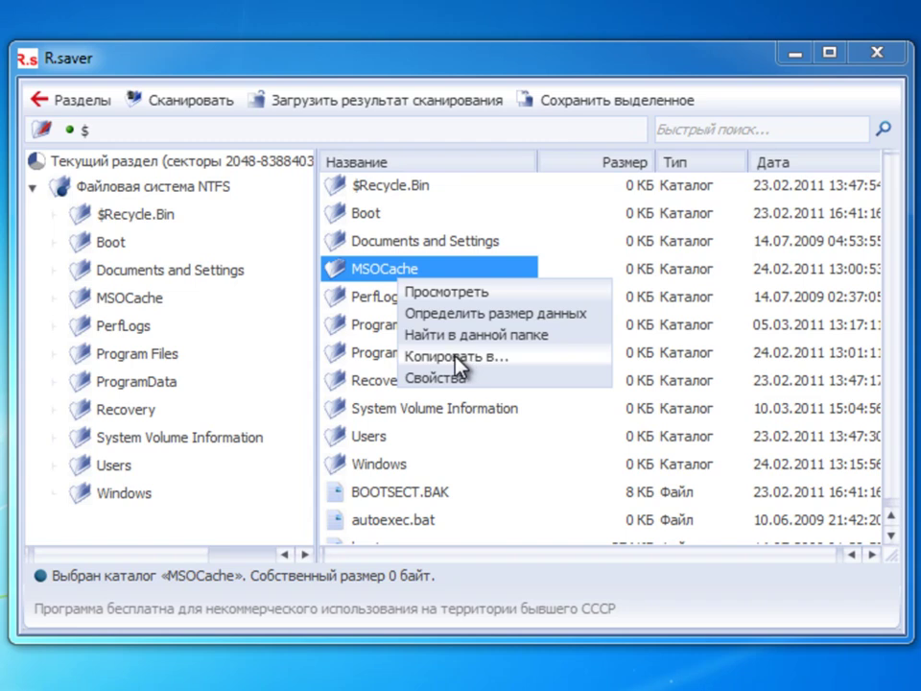
left_click(520, 587)
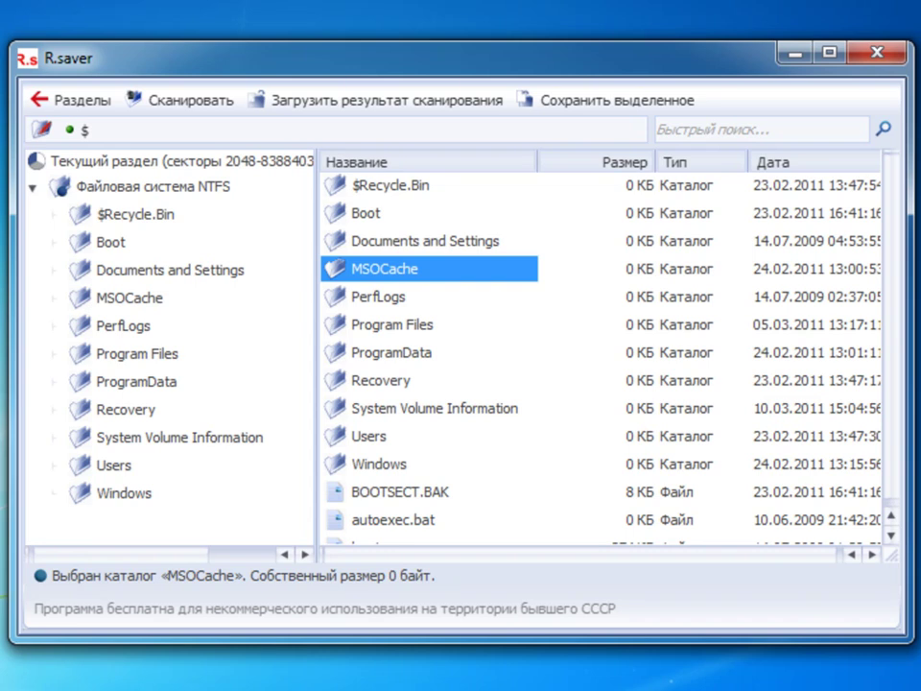
- Return to the partition list, scan the NTFS partition to reconstruct its file system, and stop the reconstruction early
left_click(63, 100)
left_click(270, 220)
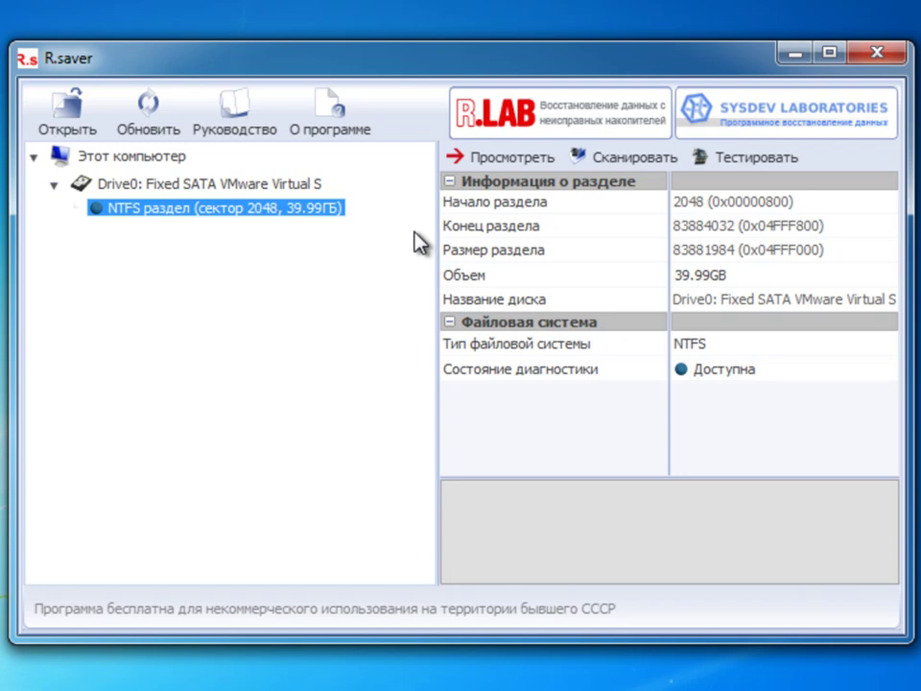
left_click(664, 165)
left_click_drag(583, 288, 642, 300)
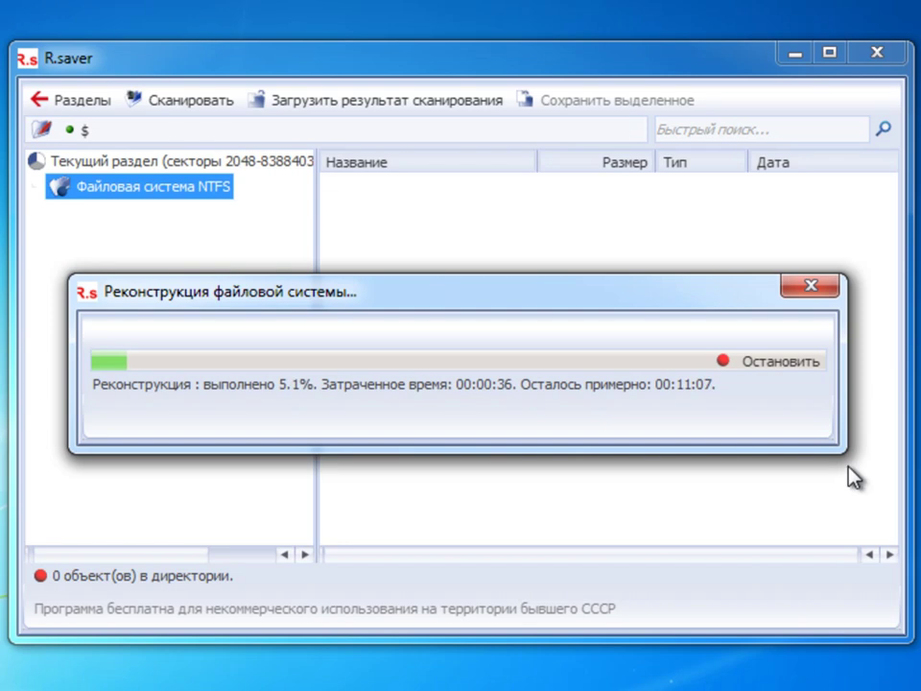
left_click(736, 367)
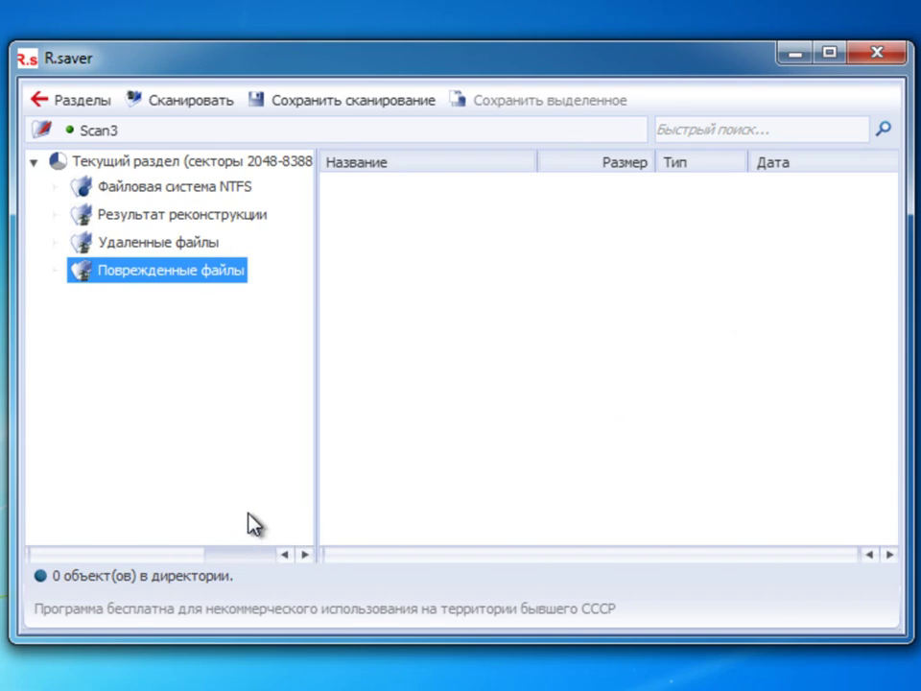
- Examine the scan's NTFS file system, reconstruction result, deleted files and damaged files folders
double_click(175, 187)
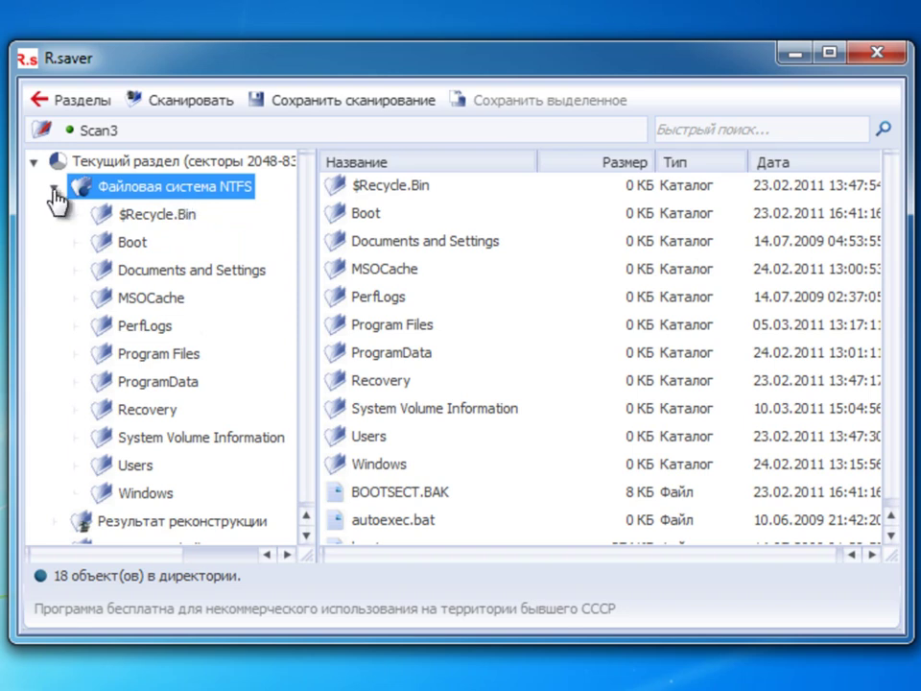
left_click(55, 188)
left_click(183, 214)
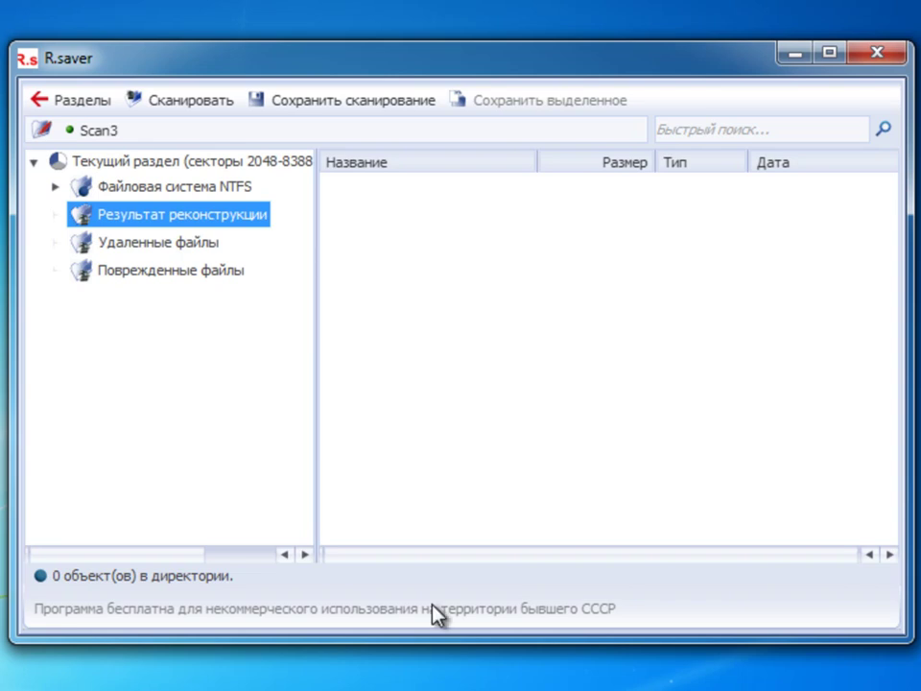
left_click(191, 242)
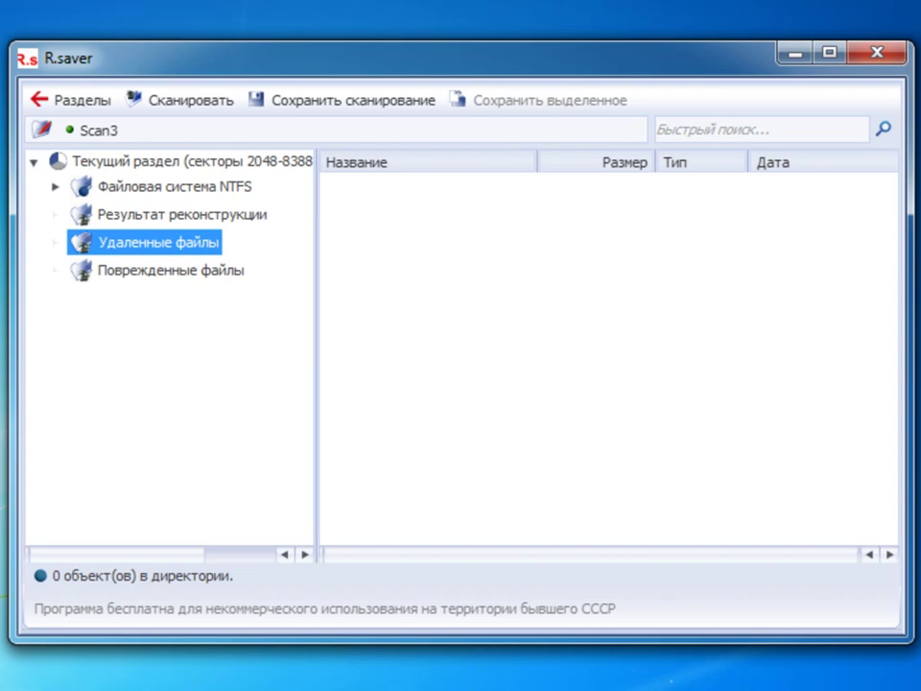
left_click(203, 272)
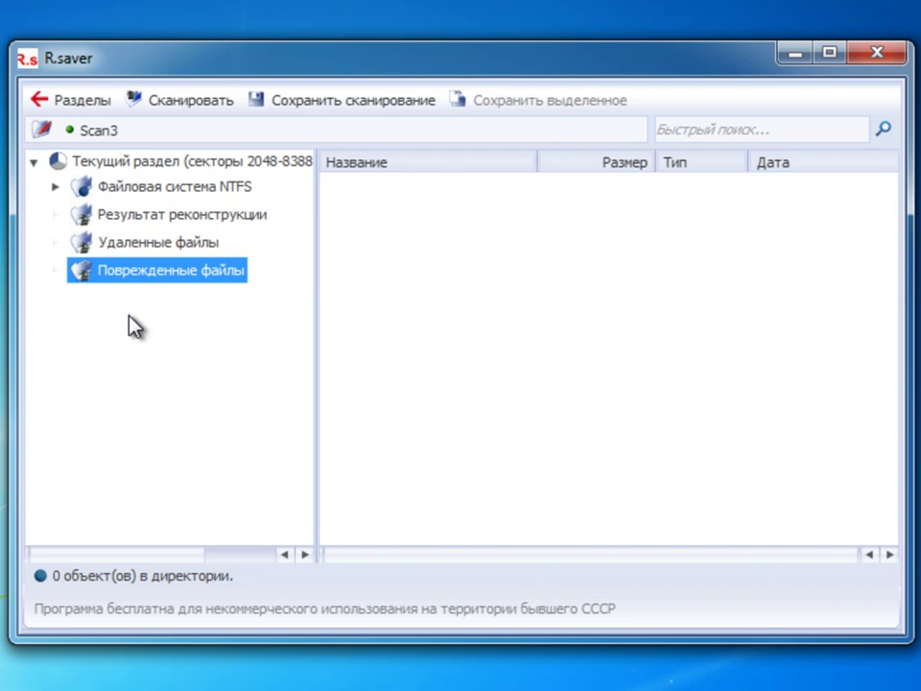
left_click(172, 245)
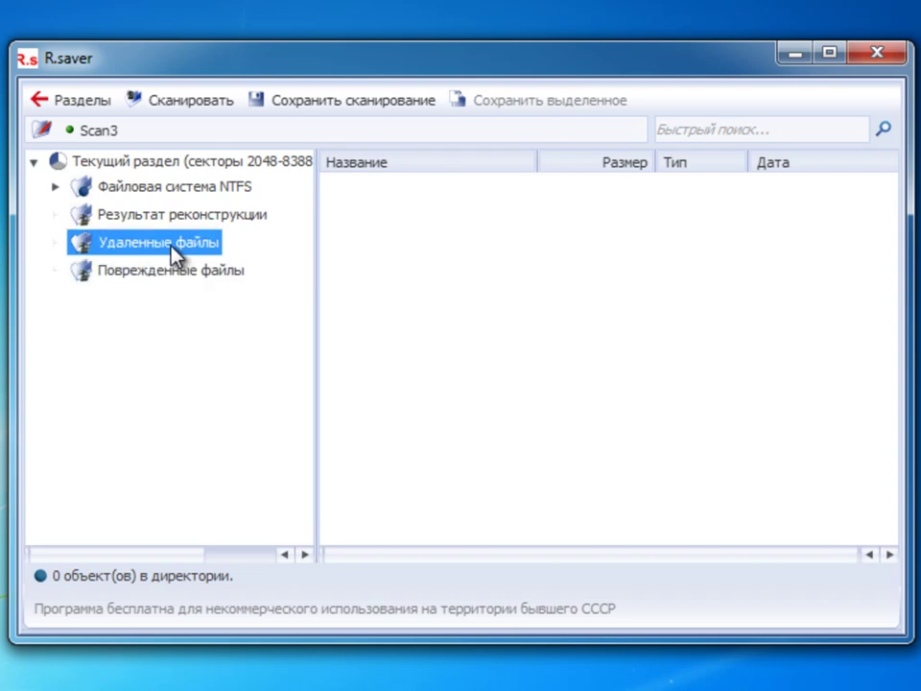
left_click(250, 215)
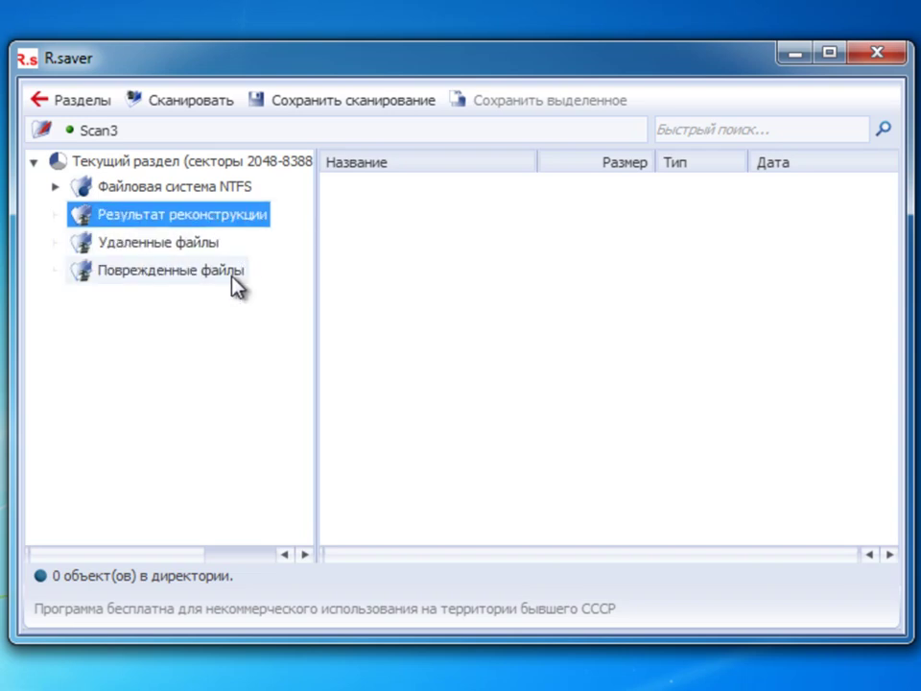
left_click(233, 273)
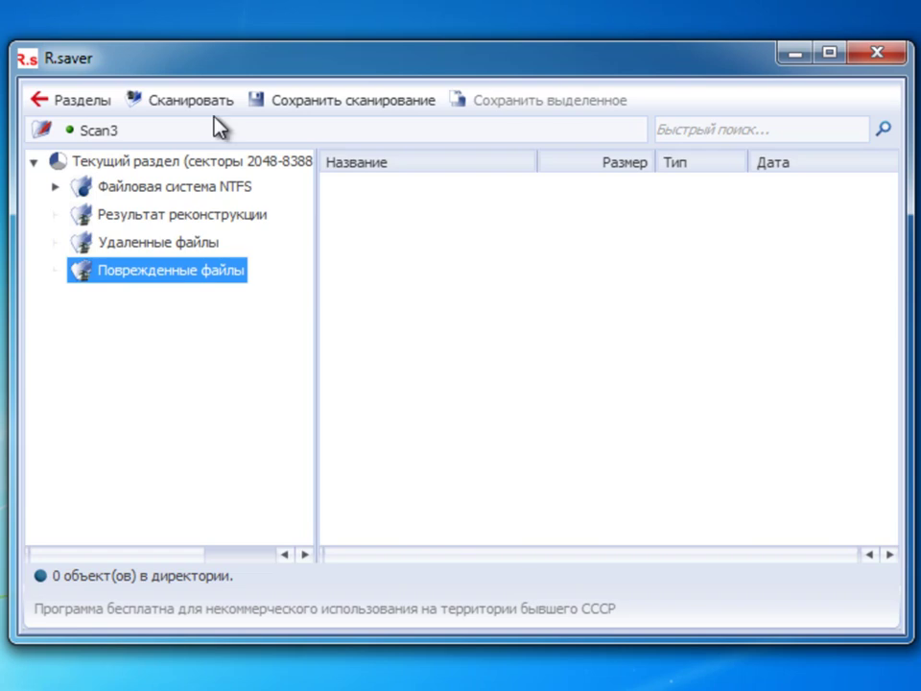
- Return to the partition list, discarding the unsaved scan results
left_click(76, 101)
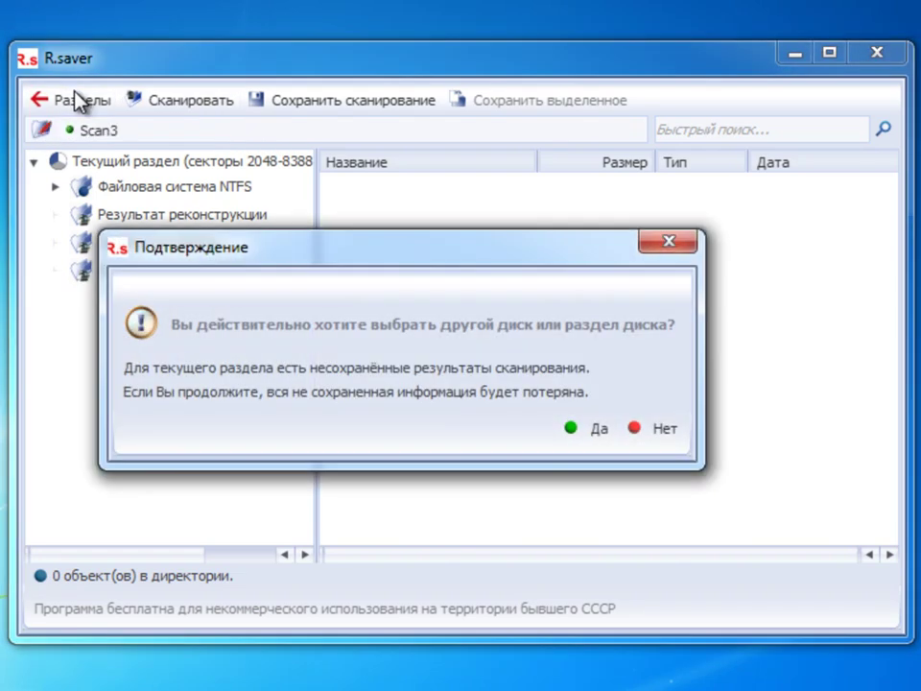
left_click(566, 372)
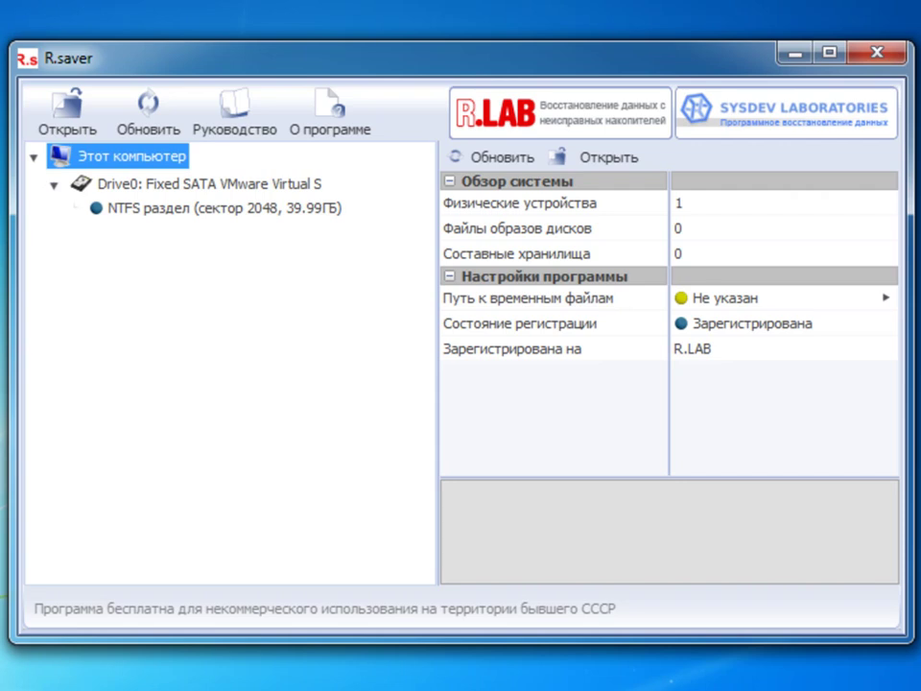
- Open the program manual in the browser, skim its sections from features through scanning and saving found files, and close it
left_click(230, 130)
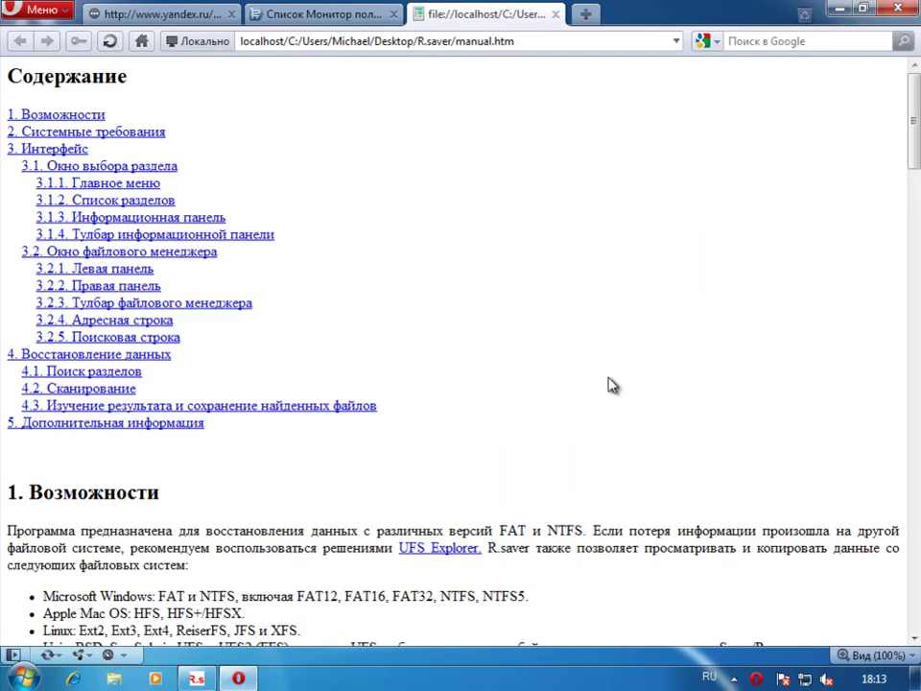
scroll(608, 385, "down", 3)
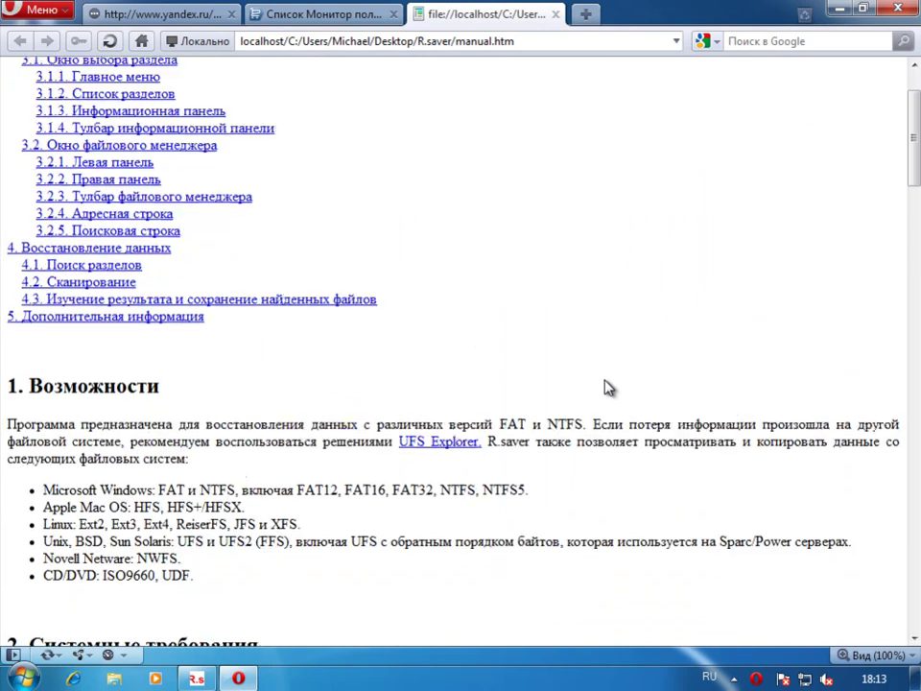
scroll(656, 356, "down", 2)
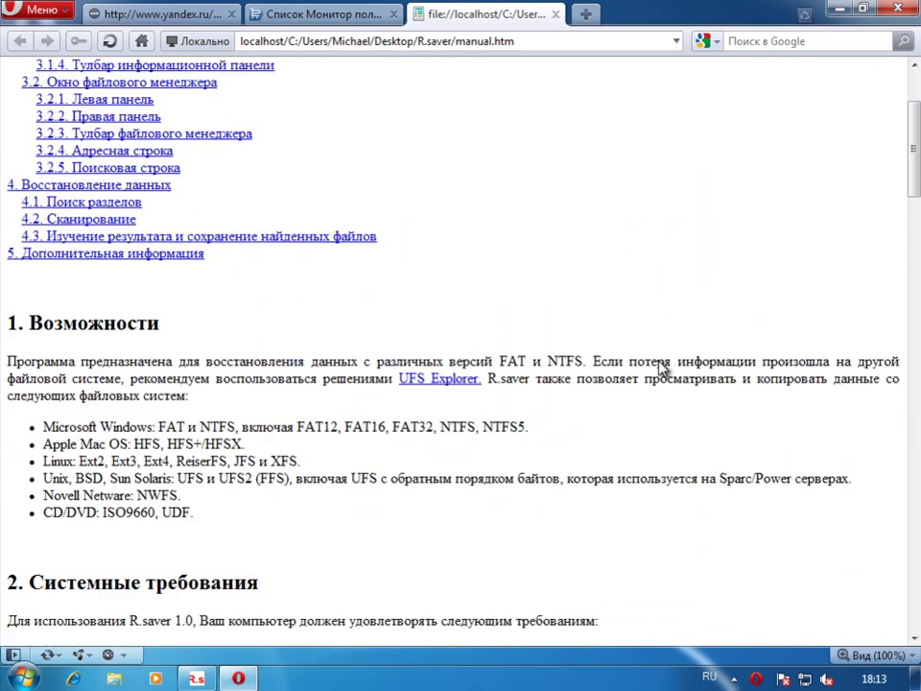
scroll(663, 367, "down", 15)
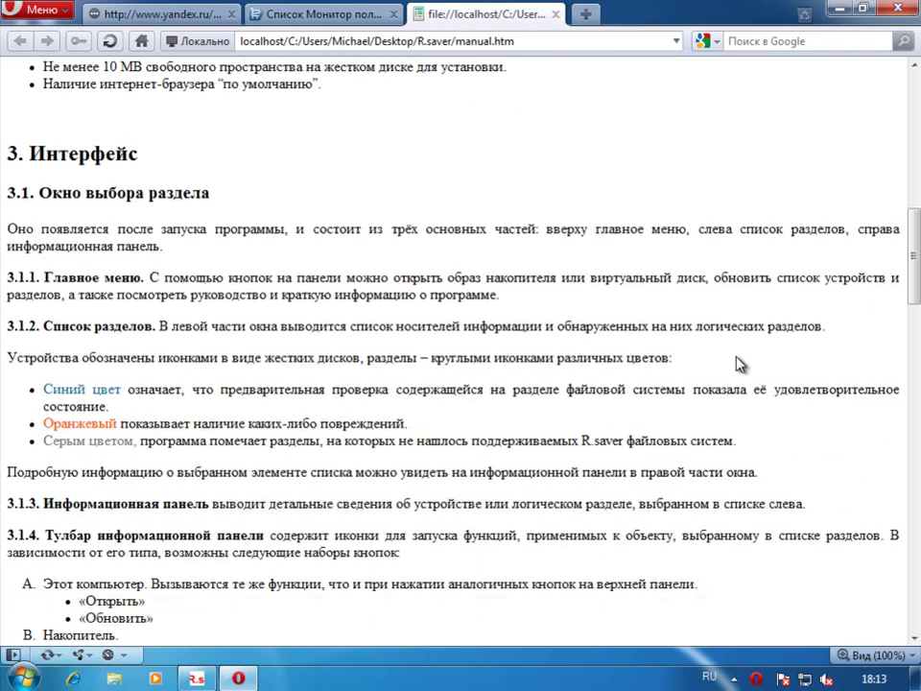
scroll(739, 363, "down", 20)
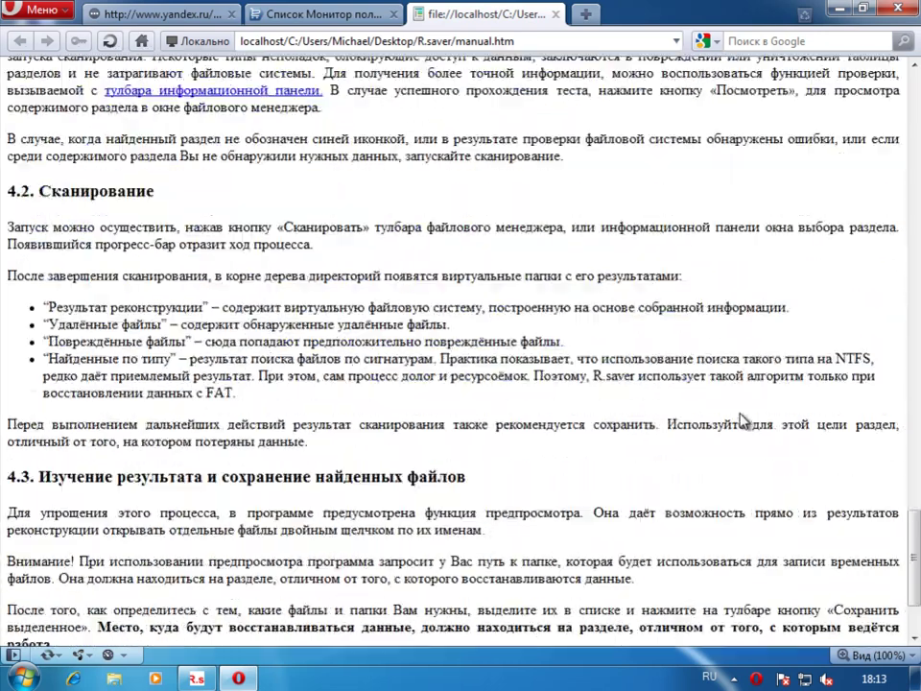
scroll(742, 420, "down", 4)
left_click(906, 8)
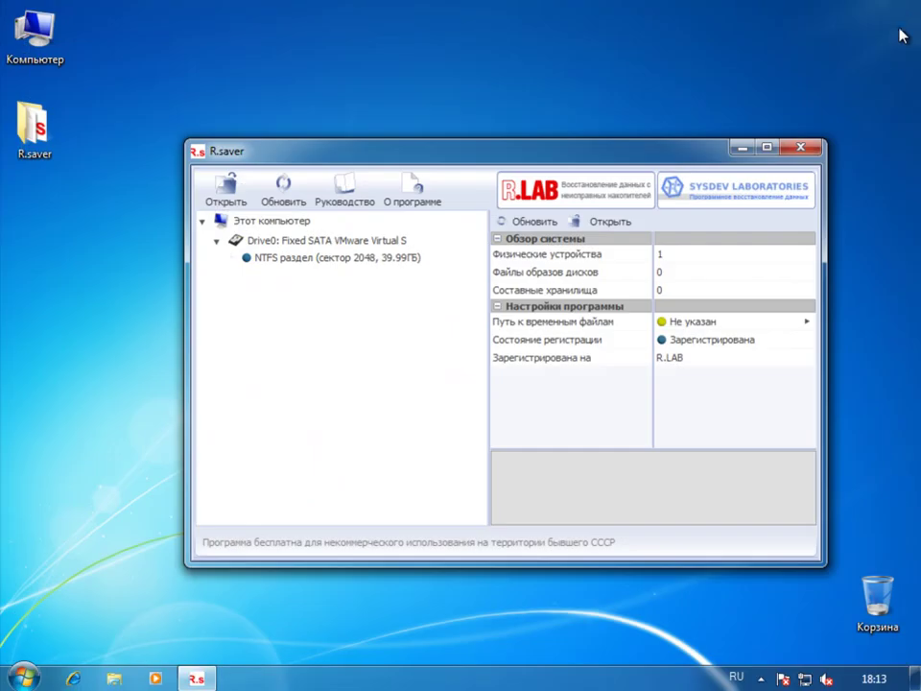